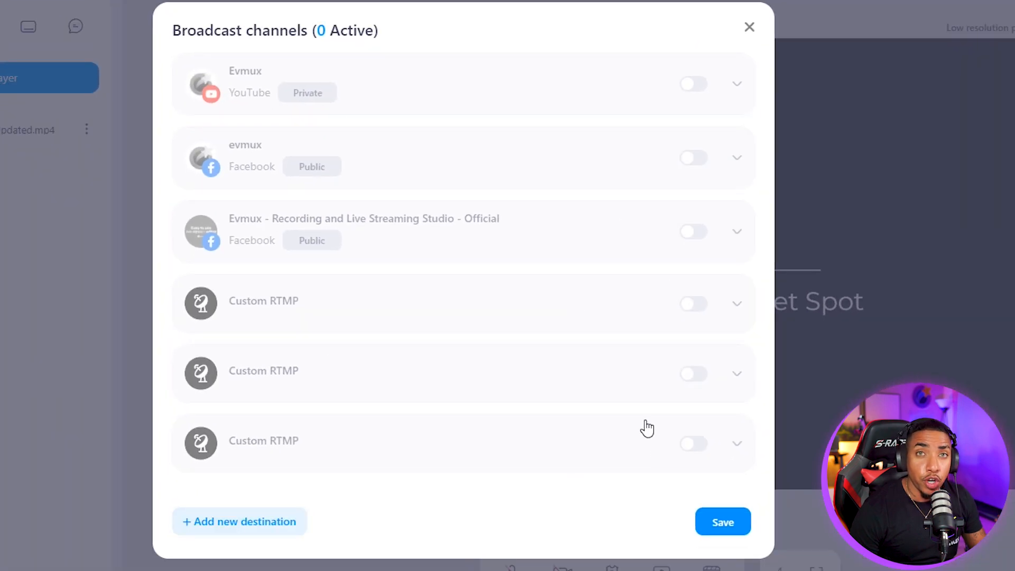
Look at the Facebook Live option for a new destination, then close the chooser without adding one
{"action": "left_click", "coordinate": [232, 530]}
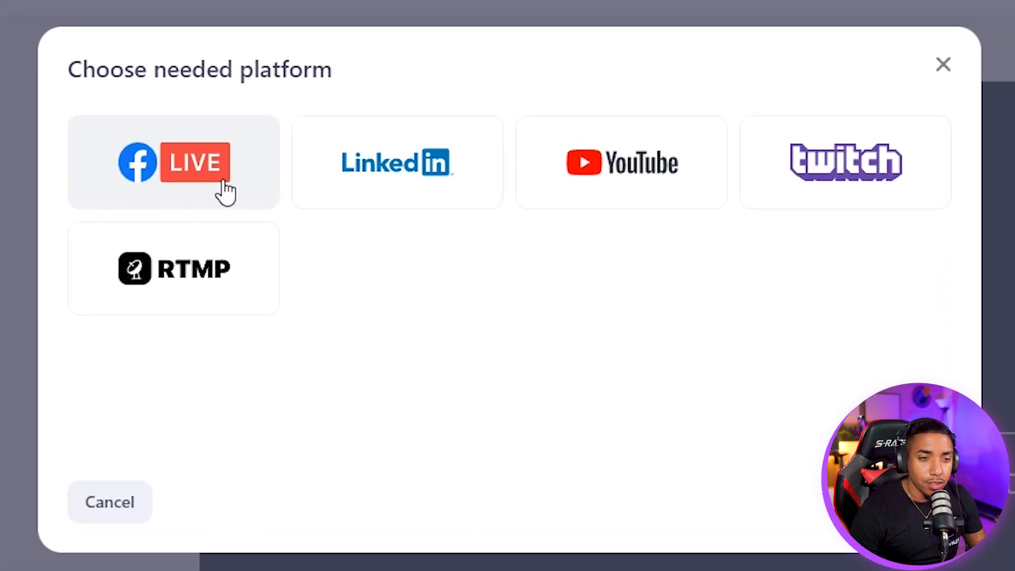
{"action": "left_click", "coordinate": [262, 120]}
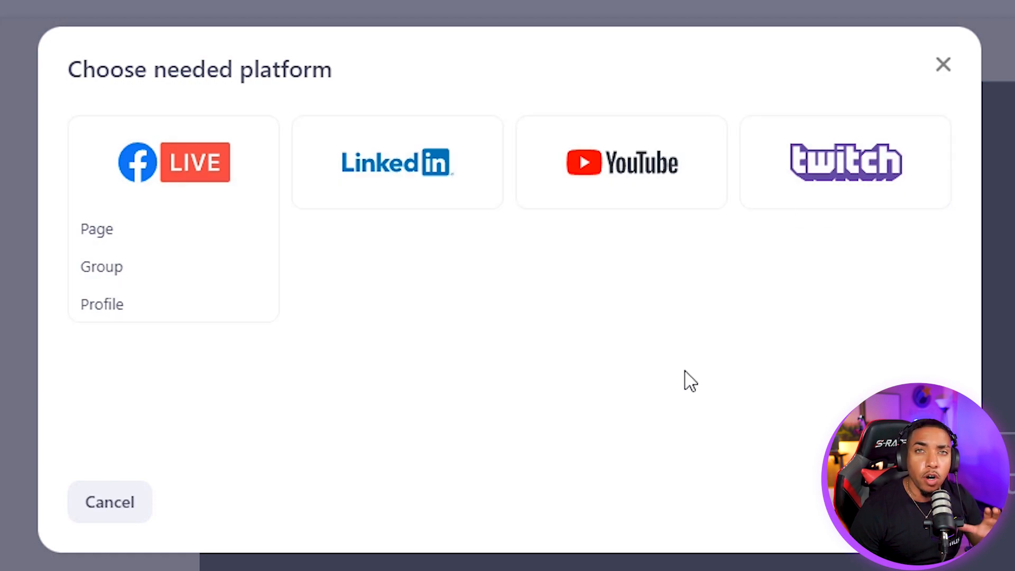
{"action": "left_click", "coordinate": [107, 510]}
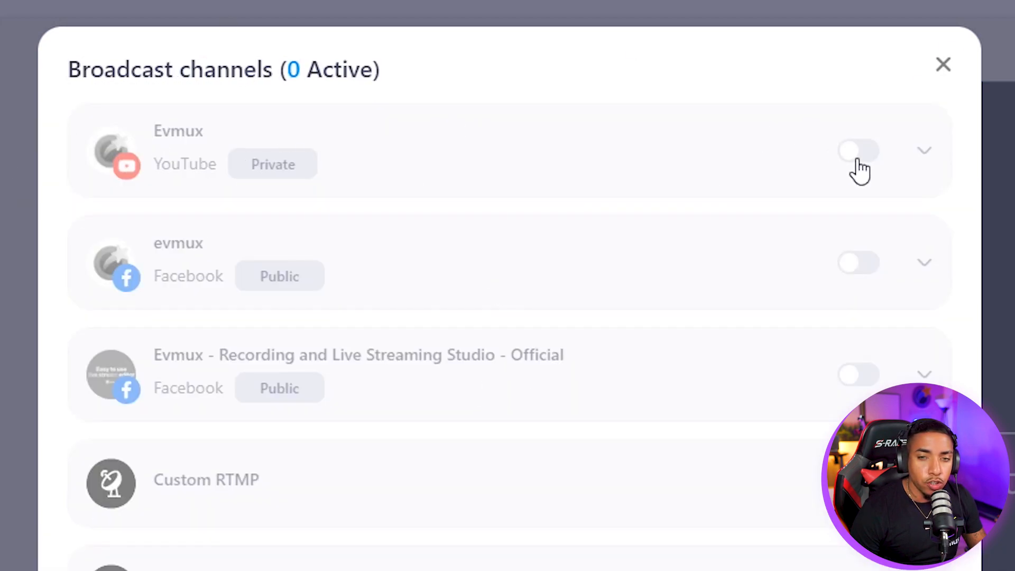
Enable the Evmux YouTube destination, expand its stream settings and open the Privacy dropdown
{"action": "left_click", "coordinate": [854, 154]}
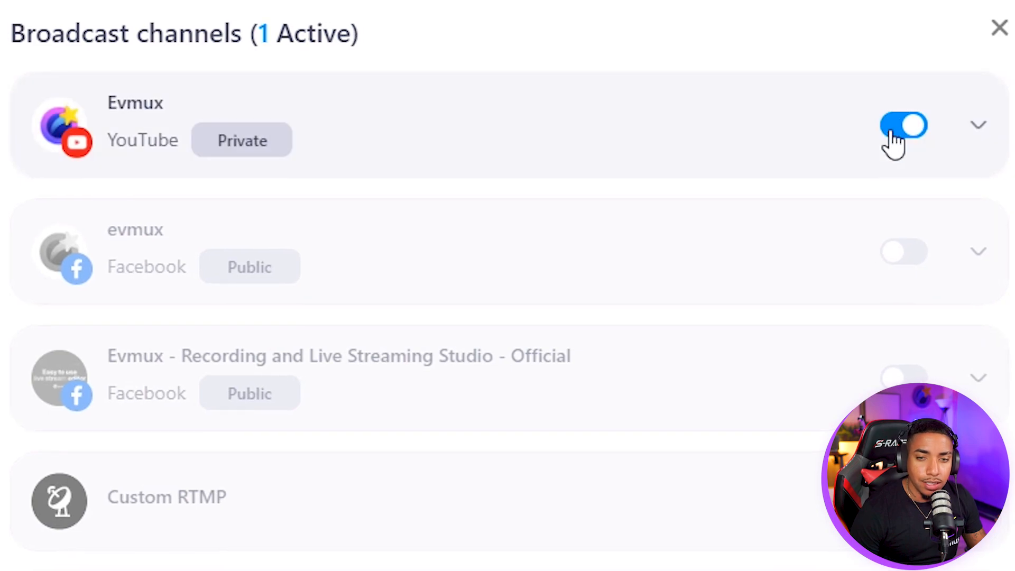
{"action": "left_click", "coordinate": [978, 126]}
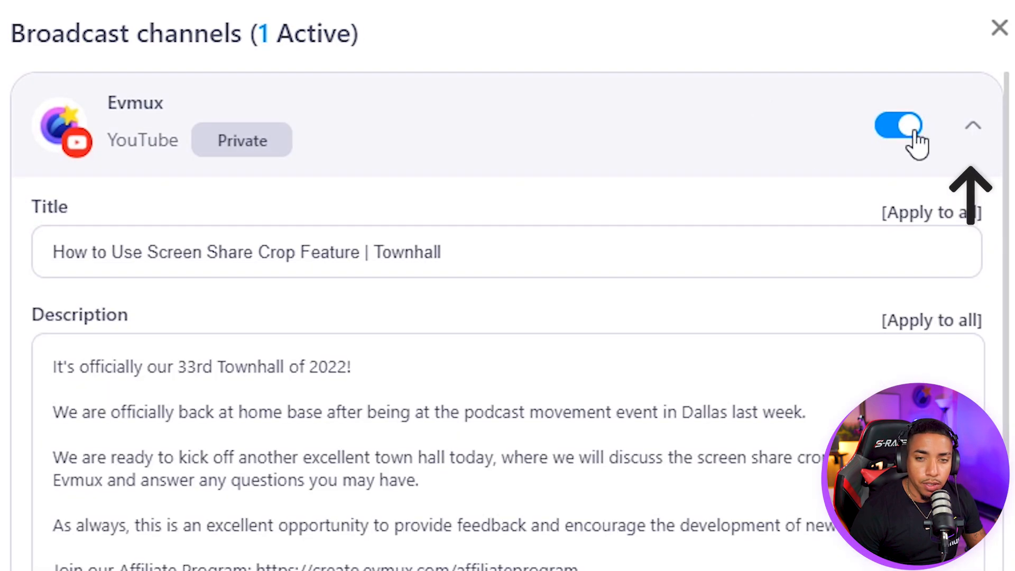
{"action": "scroll", "coordinate": [397, 229], "scroll_direction": "down", "scroll_amount": 2}
{"action": "scroll", "coordinate": [386, 301], "scroll_direction": "up", "scroll_amount": 2}
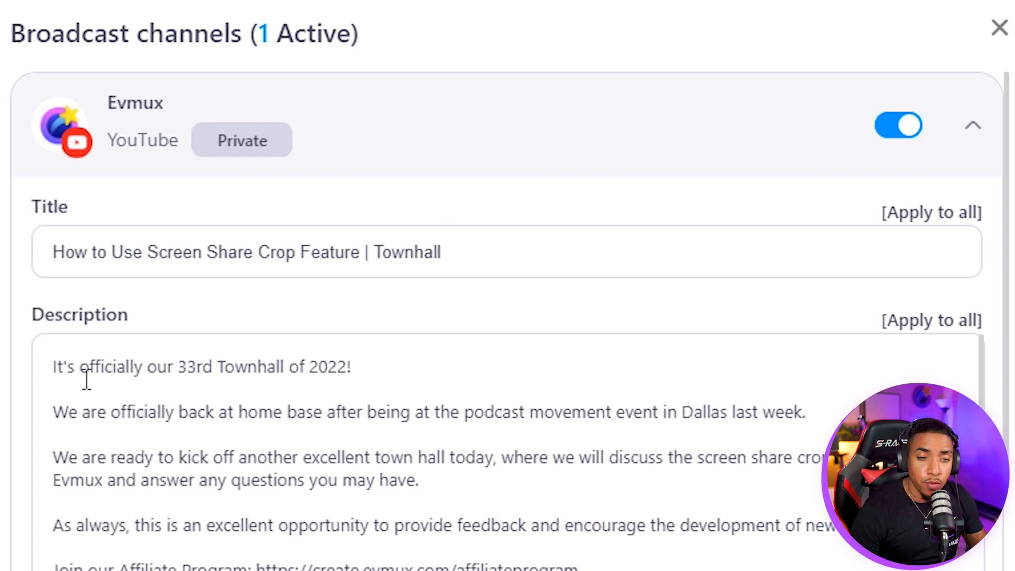
{"action": "scroll", "coordinate": [464, 420], "scroll_direction": "down", "scroll_amount": 10}
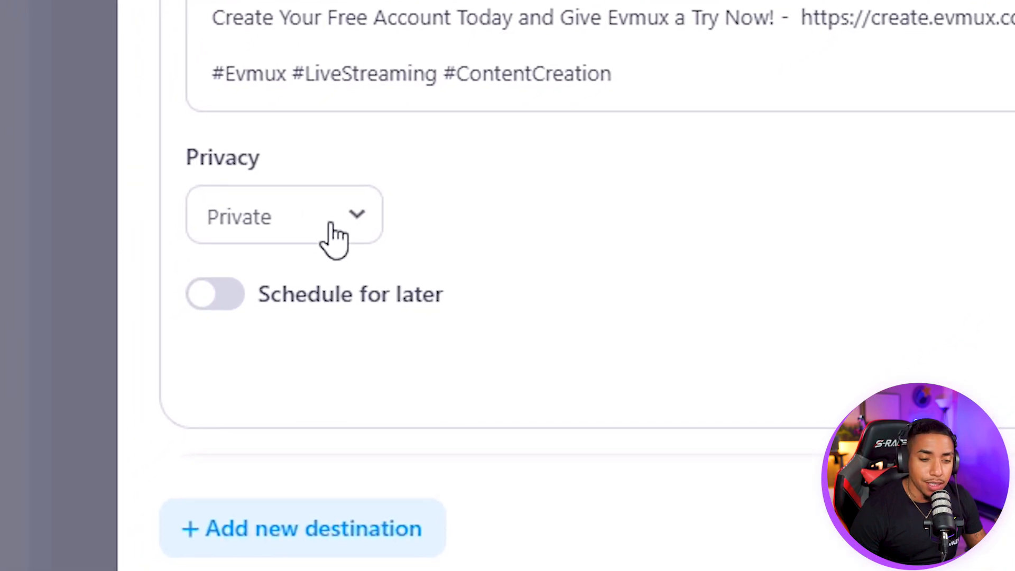
{"action": "left_click", "coordinate": [332, 225]}
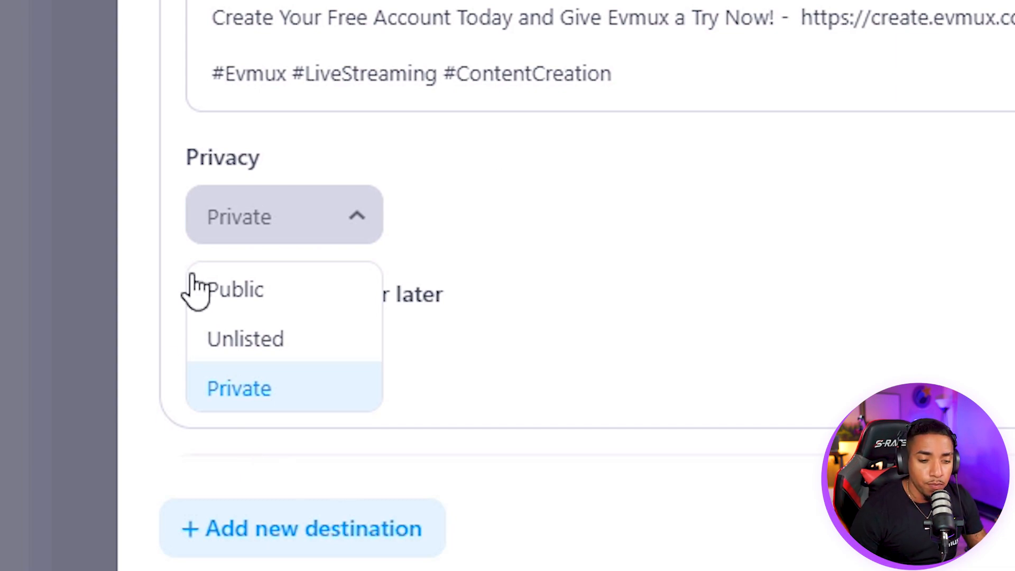
Set the YouTube stream's privacy to Unlisted and turn on Schedule for later
{"action": "left_click", "coordinate": [305, 341]}
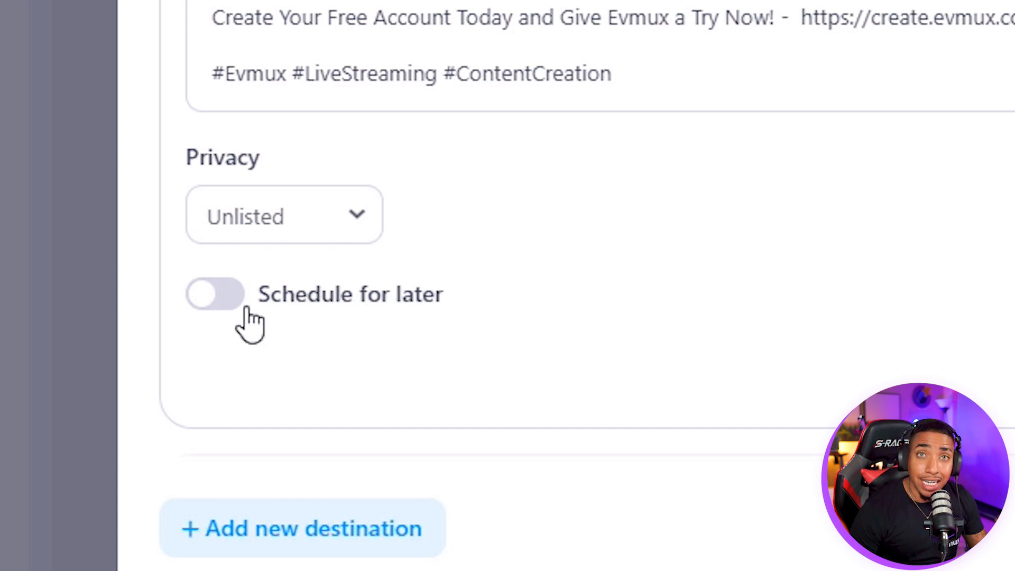
{"action": "left_click", "coordinate": [227, 310]}
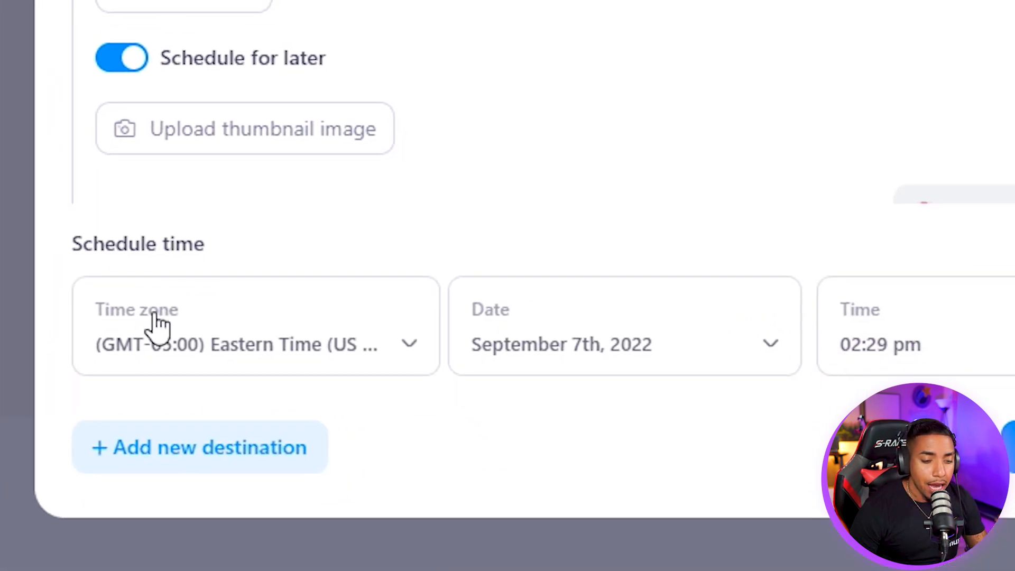
Upload 'Evmux Townhall - Thumbnail' as the stream thumbnail and crop it slightly smaller
{"action": "left_click", "coordinate": [237, 132]}
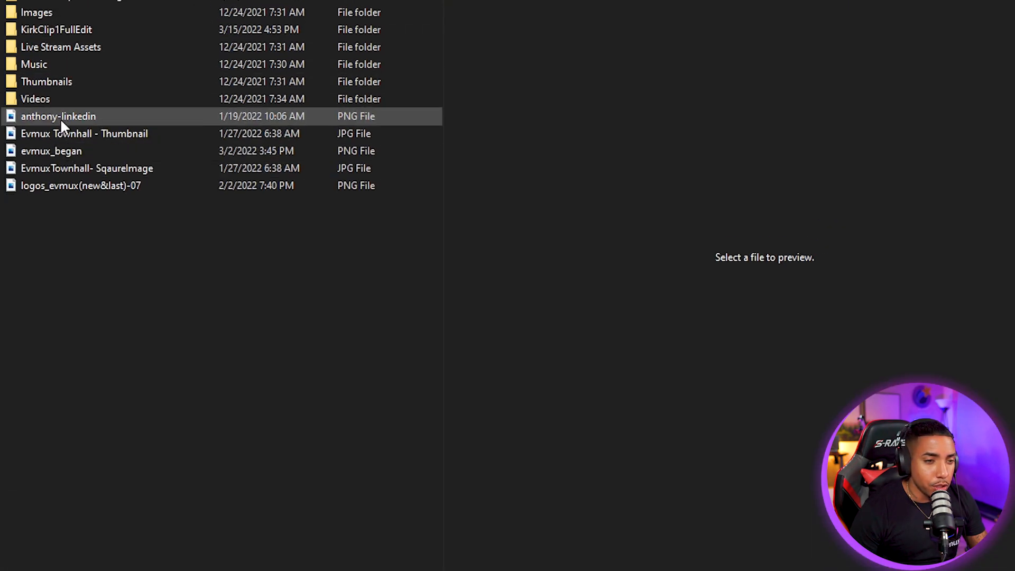
{"action": "left_click", "coordinate": [84, 133]}
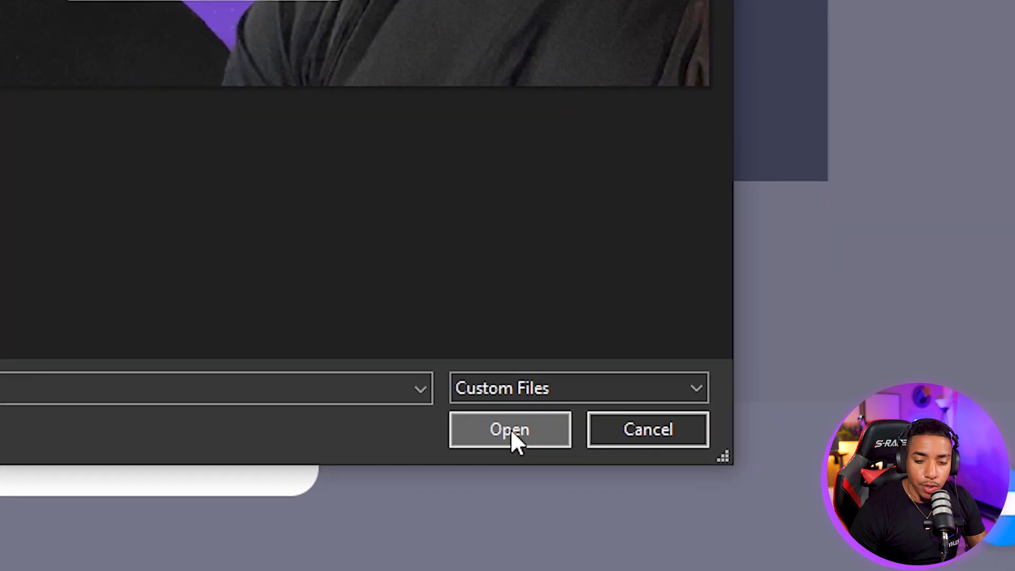
{"action": "left_click", "coordinate": [510, 429]}
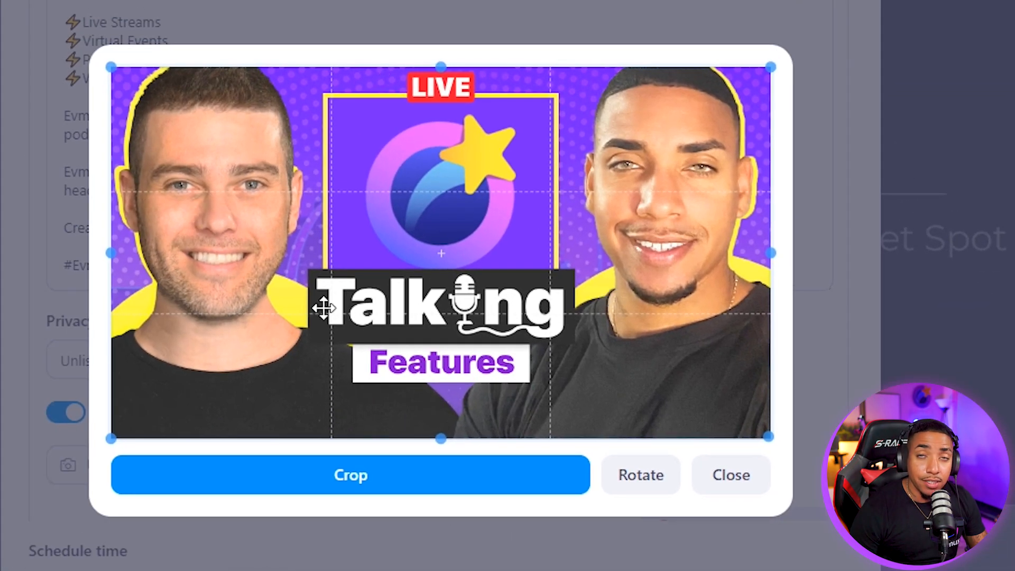
{"action": "left_click_drag", "start_coordinate": [761, 424], "coordinate": [779, 441]}
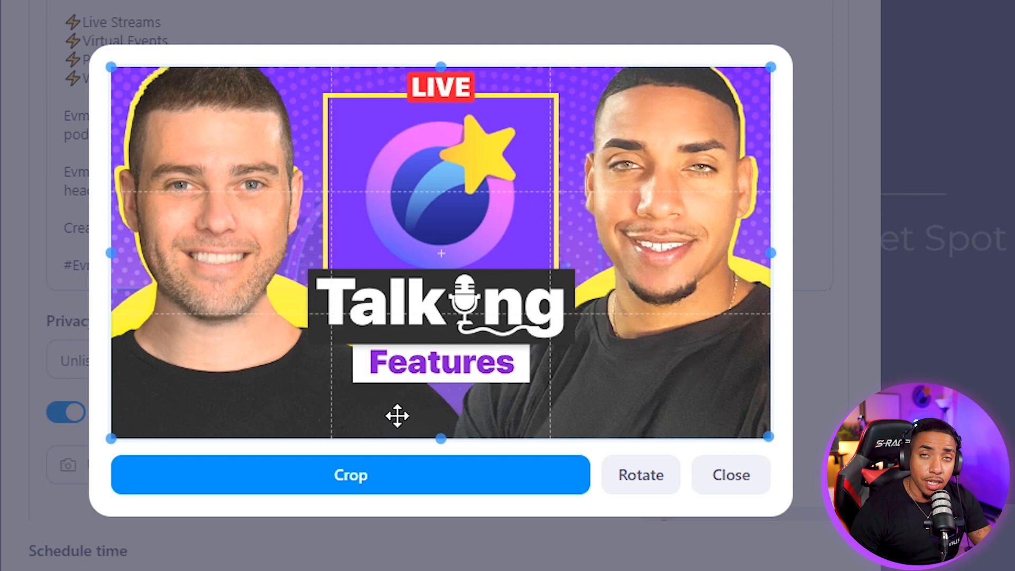
{"action": "left_click", "coordinate": [353, 477]}
{"action": "scroll", "coordinate": [398, 402], "scroll_direction": "down", "scroll_amount": 6}
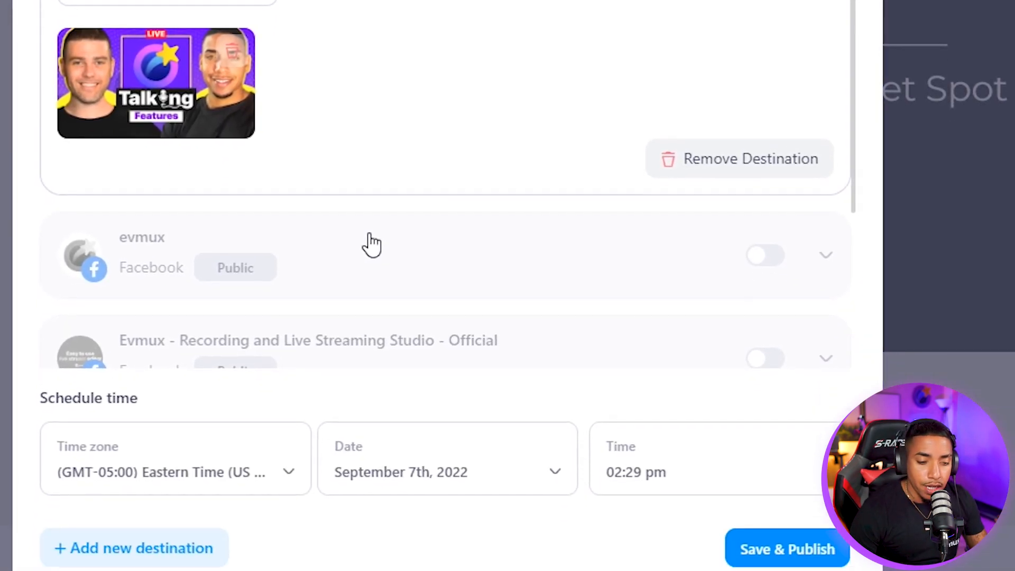
Keep Eastern Time and change the scheduled start hour to 4, making it 04:29 pm
{"action": "scroll", "coordinate": [371, 252], "scroll_direction": "down", "scroll_amount": 3}
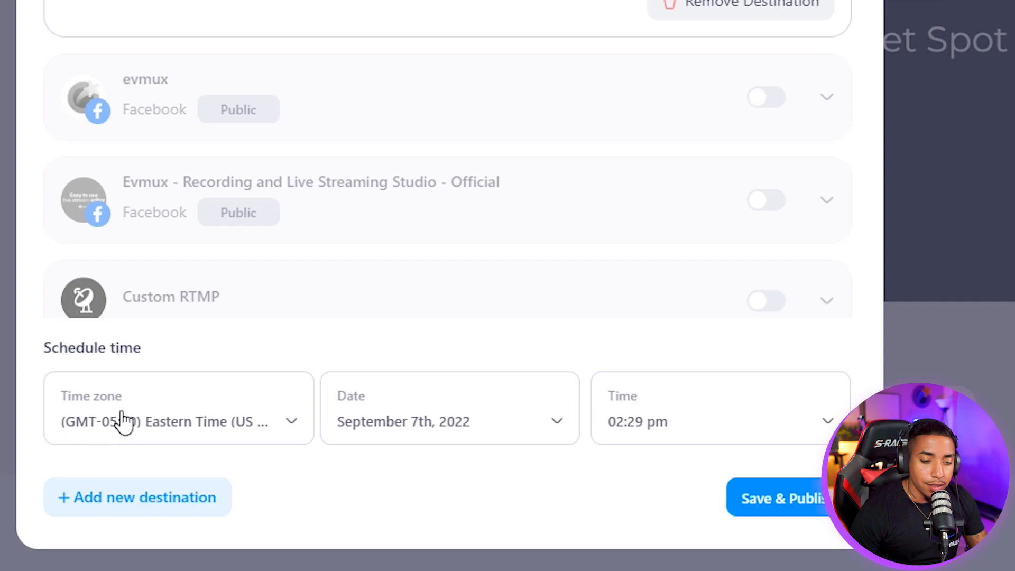
{"action": "left_click", "coordinate": [243, 427]}
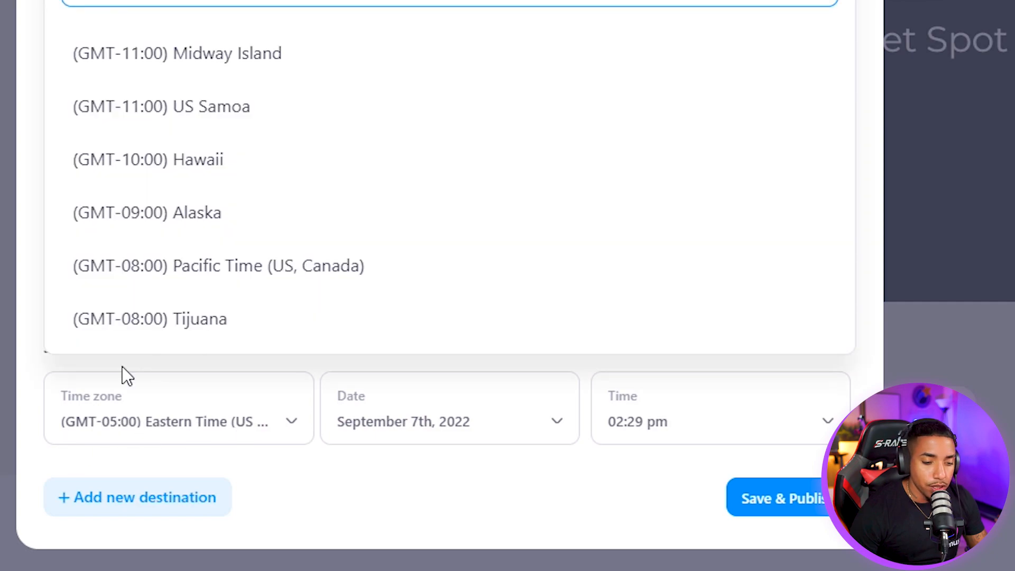
{"action": "left_click", "coordinate": [256, 431]}
{"action": "left_click", "coordinate": [672, 440]}
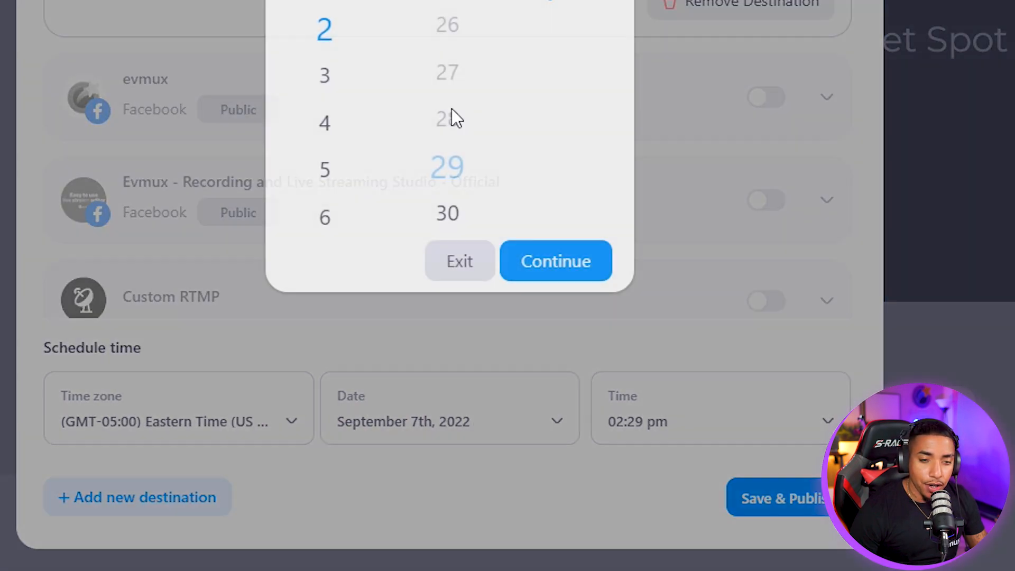
{"action": "left_click", "coordinate": [324, 123]}
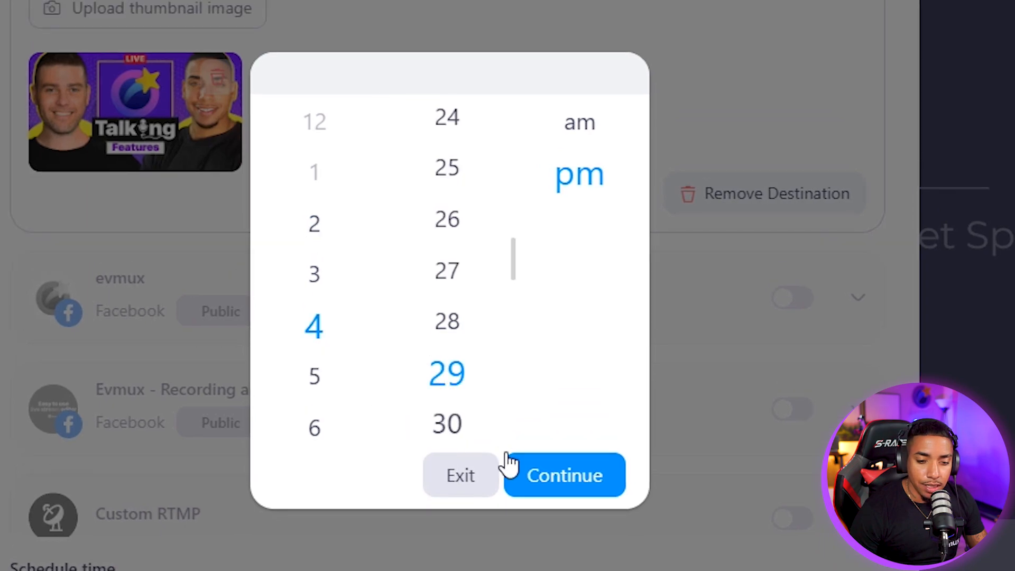
{"action": "left_click", "coordinate": [529, 477]}
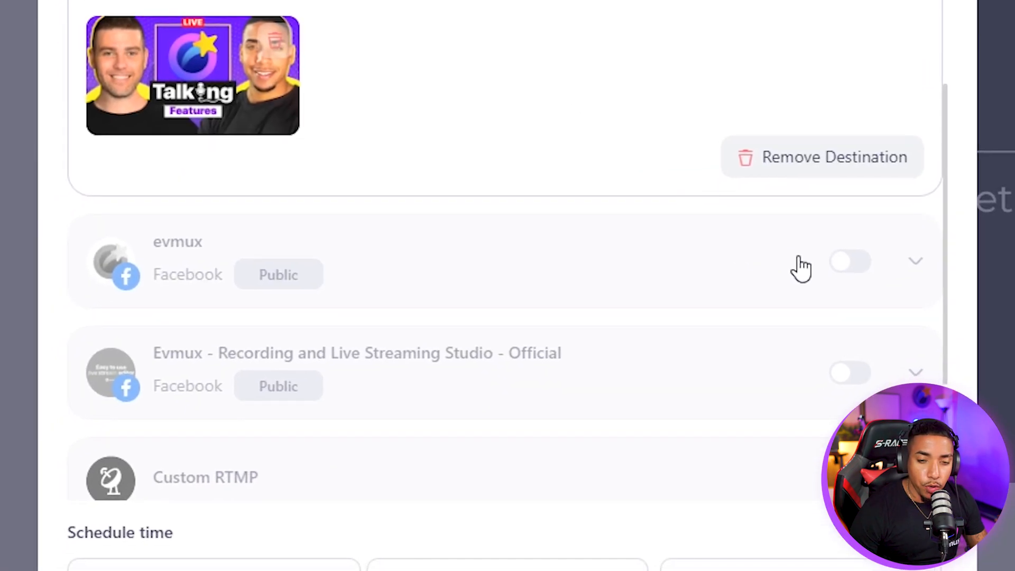
{"action": "scroll", "coordinate": [793, 263], "scroll_direction": "down", "scroll_amount": 2}
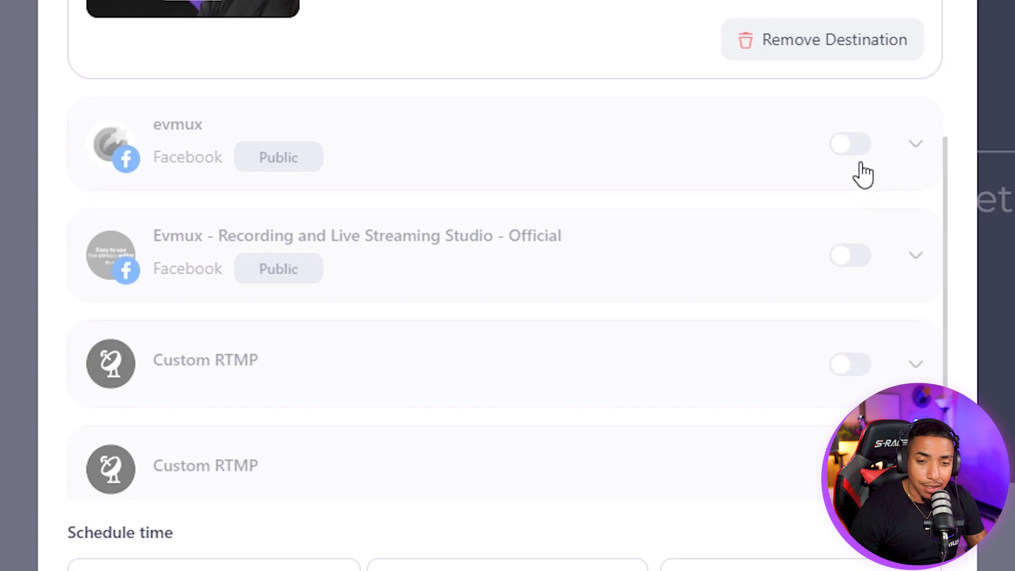
Turn on the evmux and Evmux Official Facebook pages, then switch the Official page back off
{"action": "left_click", "coordinate": [851, 144]}
{"action": "left_click", "coordinate": [841, 260]}
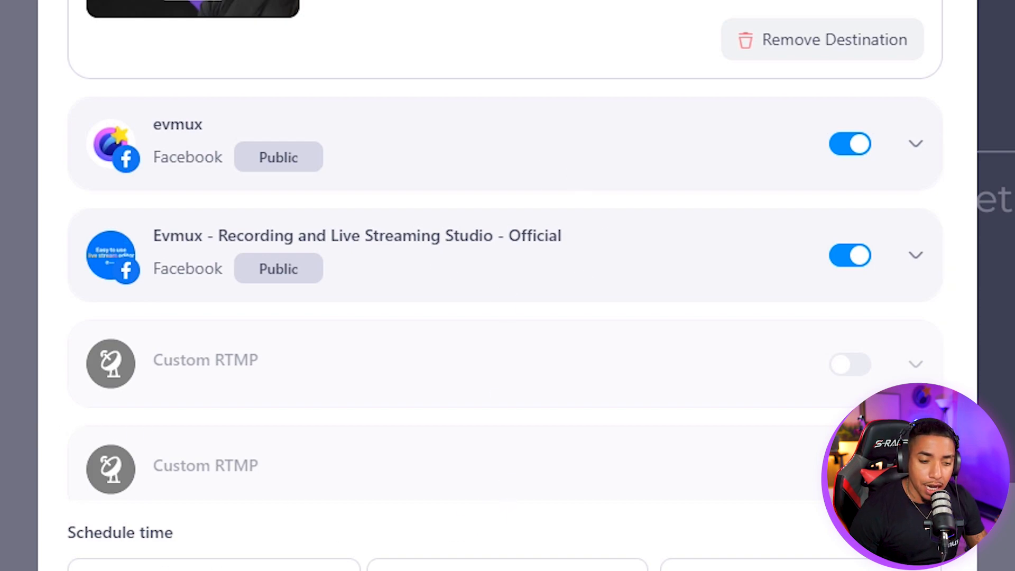
{"action": "scroll", "coordinate": [81, 540], "scroll_direction": "down", "scroll_amount": 4}
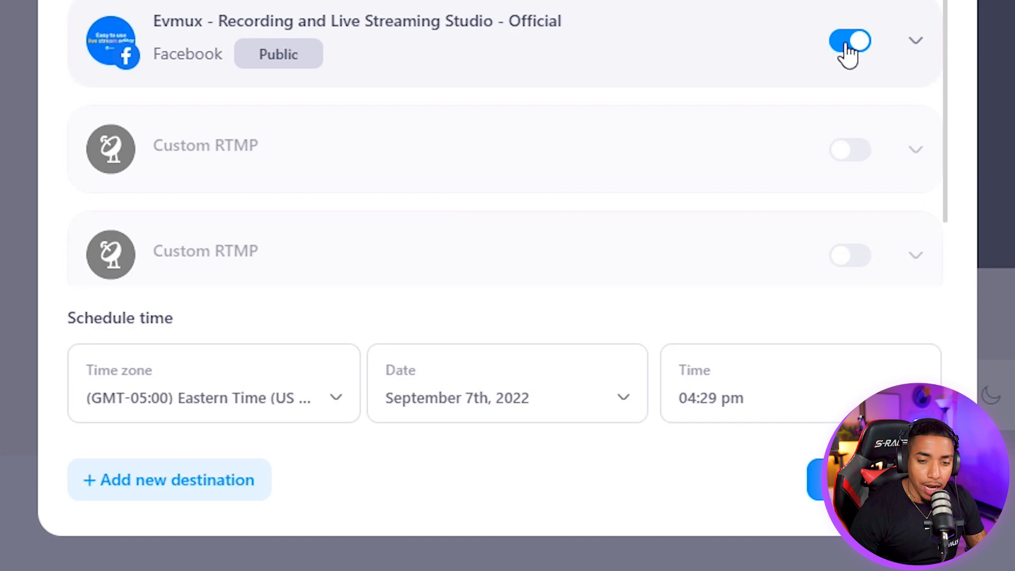
{"action": "left_click", "coordinate": [848, 45]}
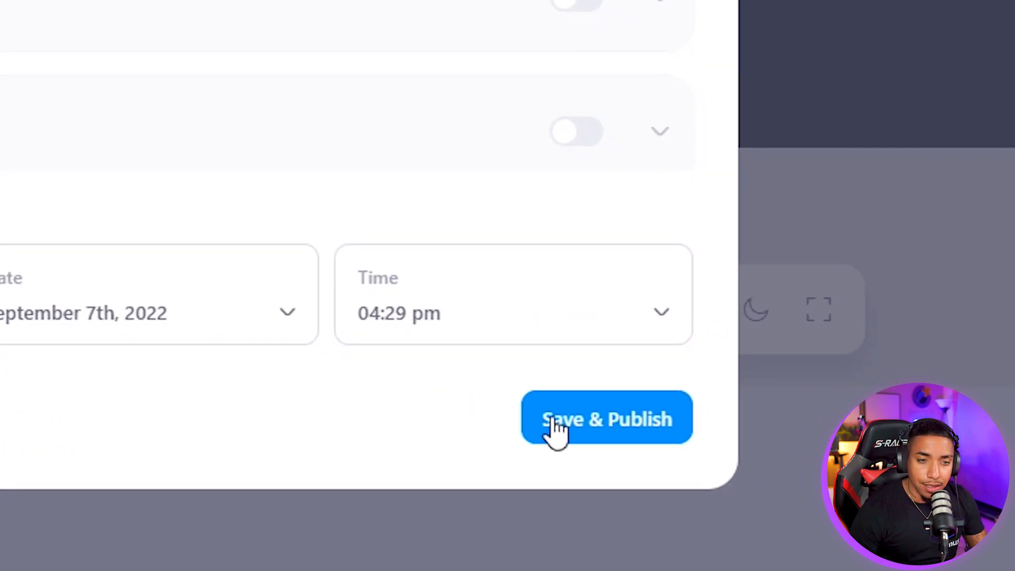
Save and publish the broadcast, then check its scheduled time at the toolbar calendar icon
{"action": "left_click", "coordinate": [555, 430]}
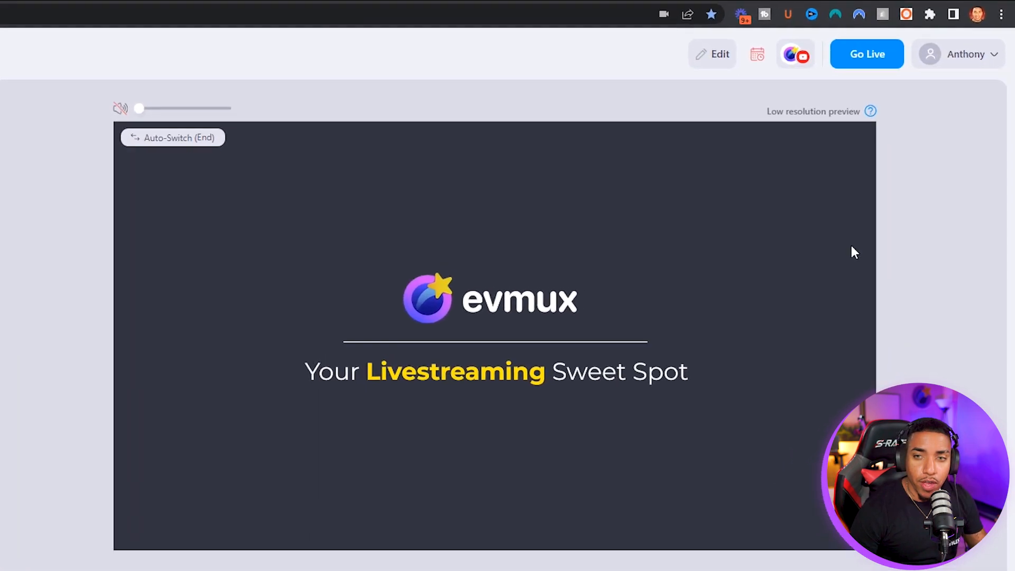
{"action": "mouse_move", "coordinate": [758, 57]}
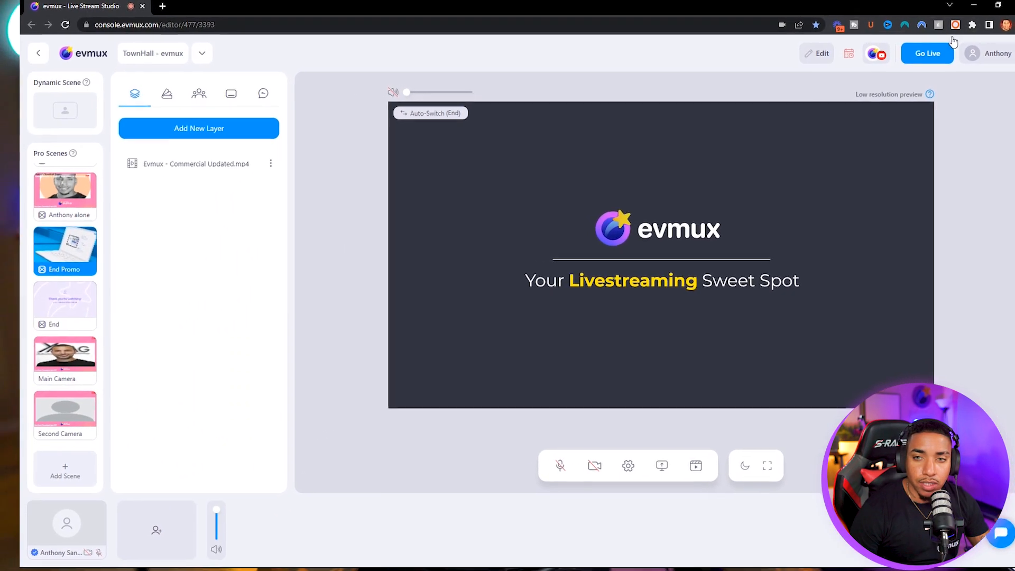
Reopen the destination settings and open the YouTube 'Link to scheduled post' in a new tab
{"action": "left_click", "coordinate": [818, 54]}
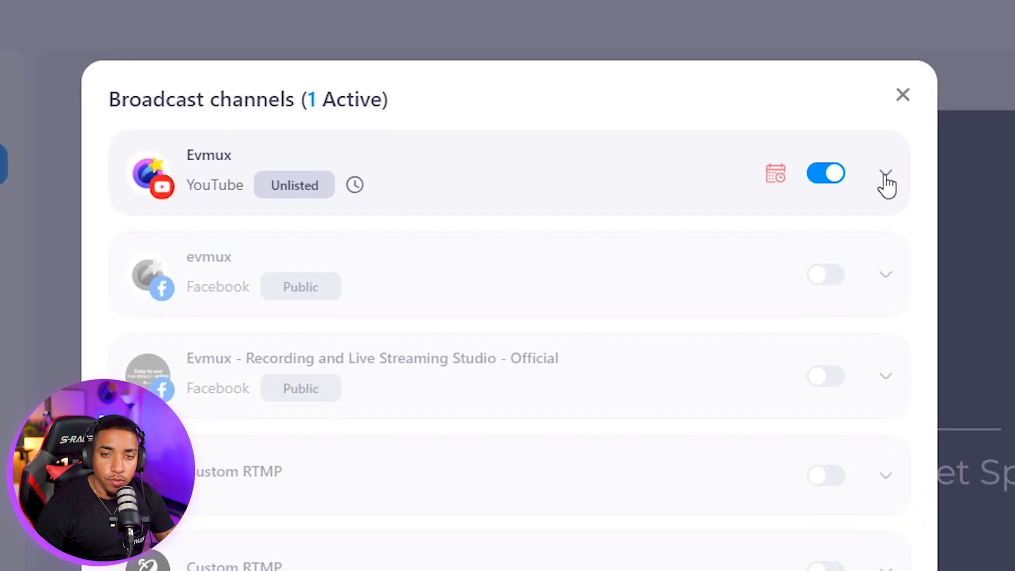
{"action": "left_click", "coordinate": [733, 246]}
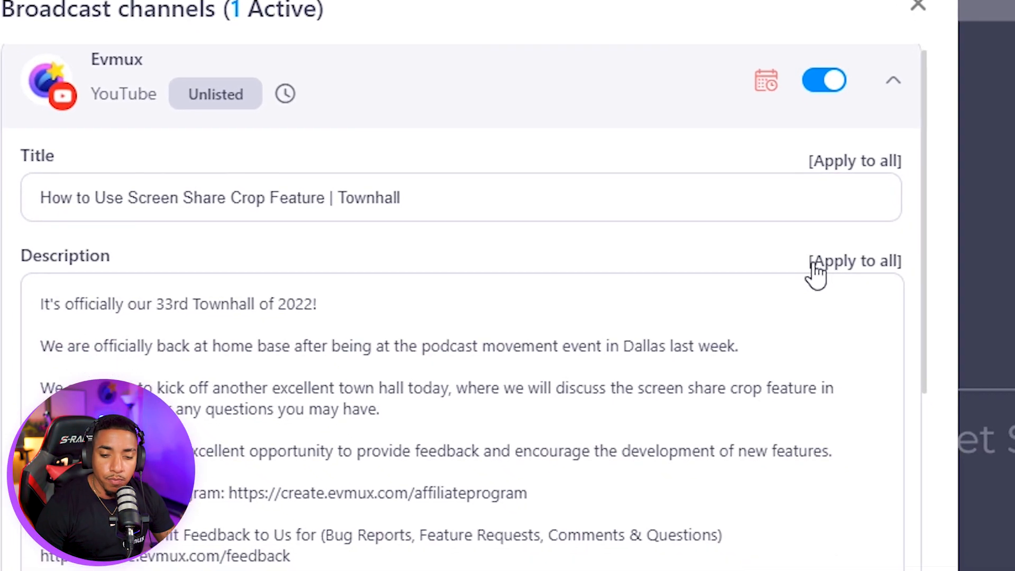
{"action": "scroll", "coordinate": [873, 333], "scroll_direction": "down", "scroll_amount": 5}
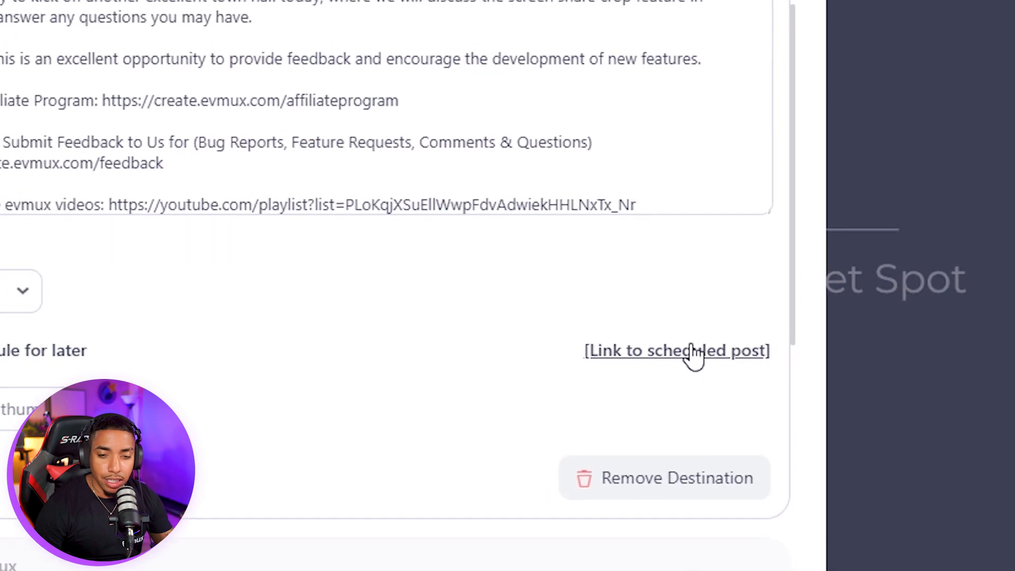
{"action": "right_click", "coordinate": [693, 346]}
{"action": "left_click", "coordinate": [736, 364]}
View the scheduled YouTube post and expand its full description
{"action": "left_click", "coordinate": [223, 9]}
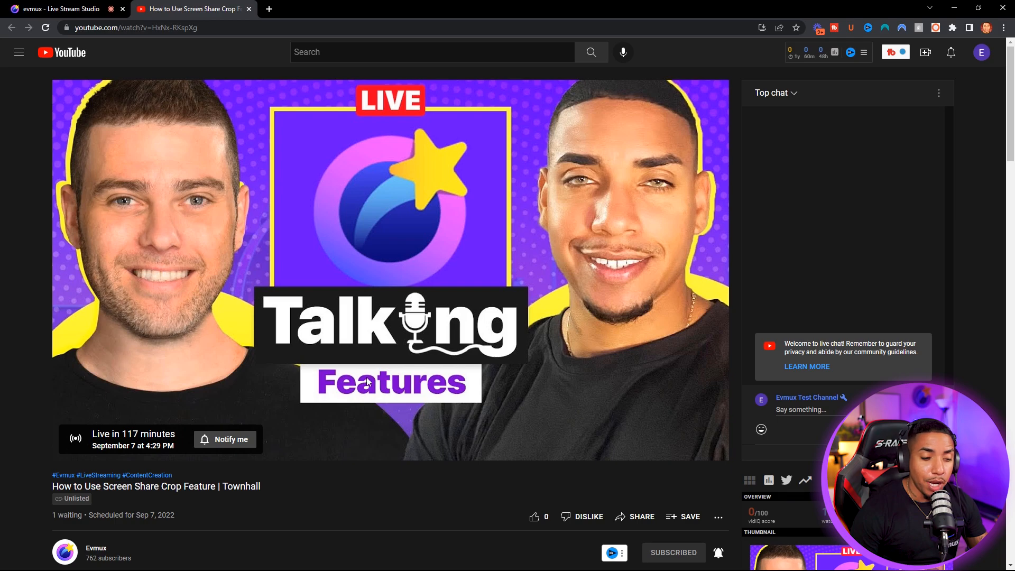
{"action": "scroll", "coordinate": [237, 460], "scroll_direction": "down", "scroll_amount": 4}
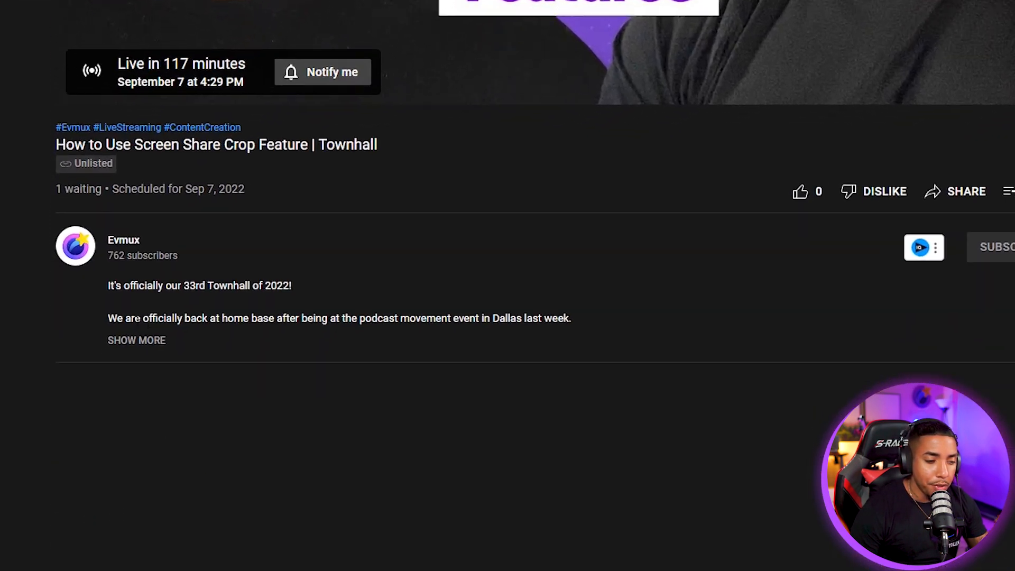
{"action": "left_click", "coordinate": [195, 272]}
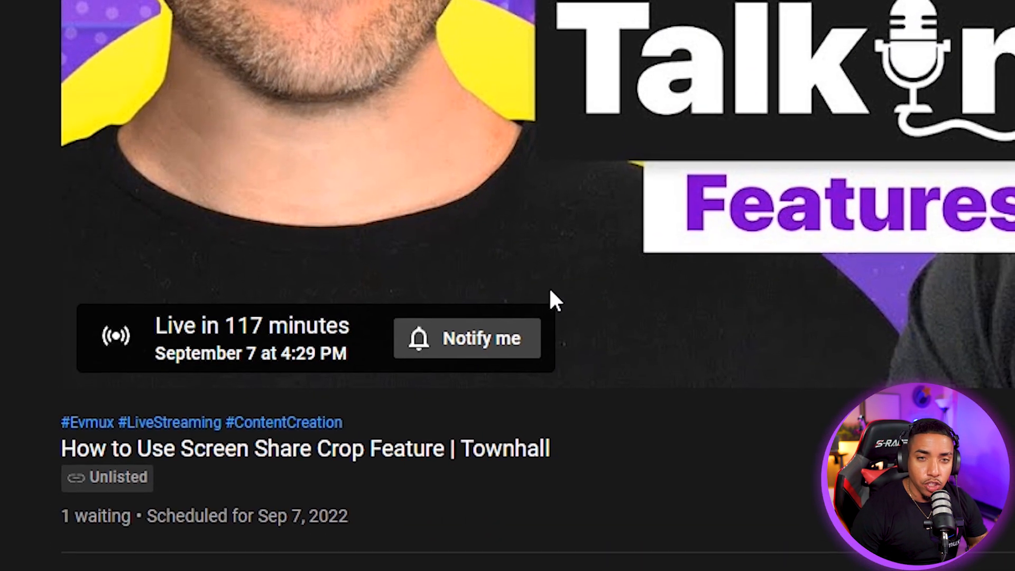